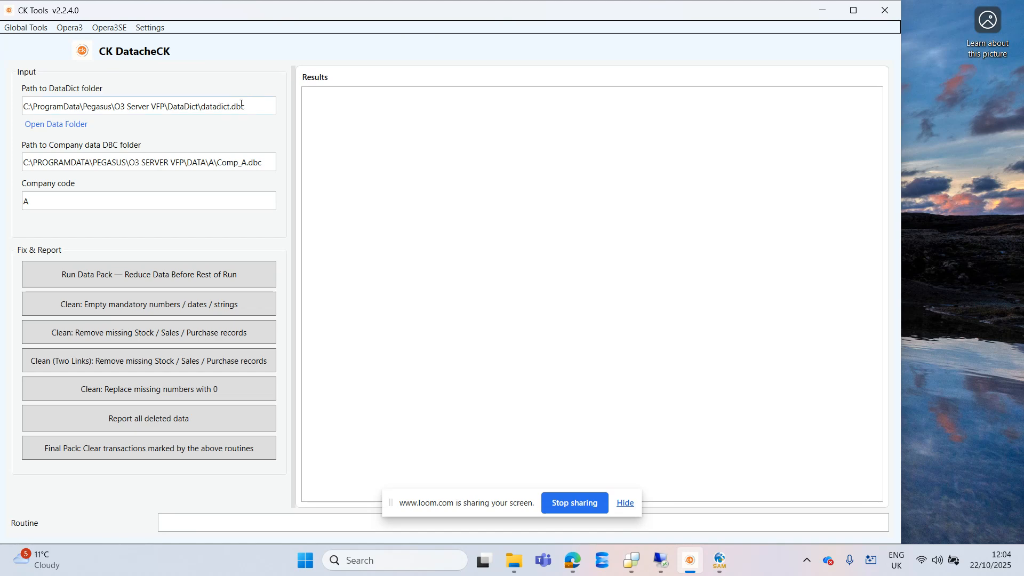
# Check the DataDict path and the Opera 3 settings for the System.dbc path and default company, and return to CK DatacheCK
pyautogui.moveTo(252, 106); pyautogui.dragTo(16, 101)
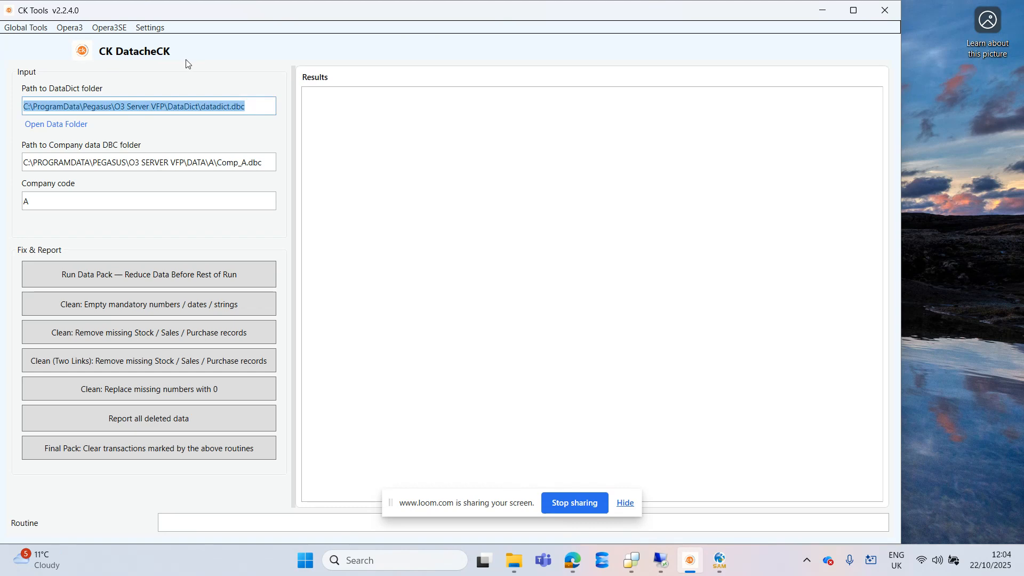
pyautogui.click(155, 30)
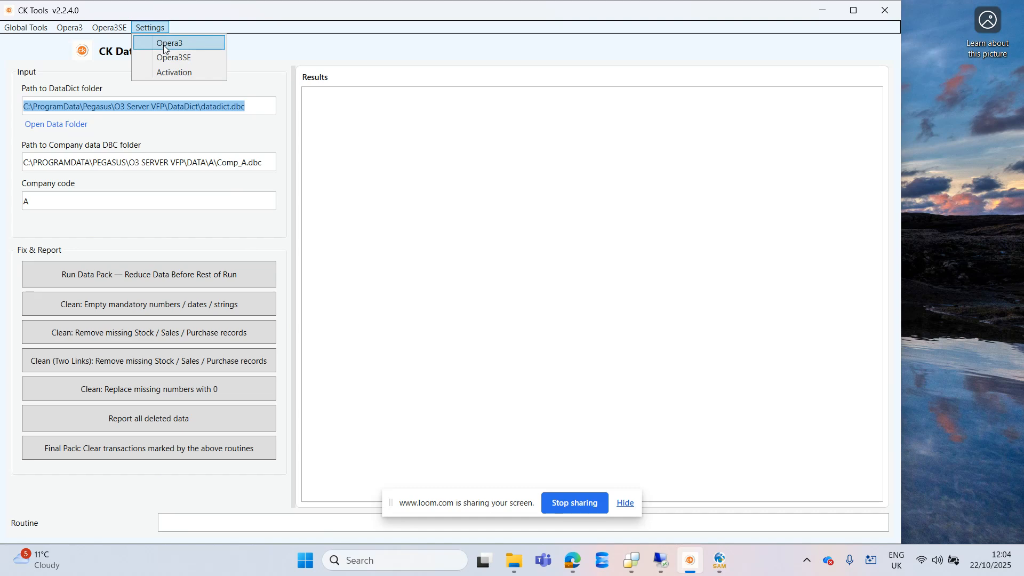
pyautogui.click(164, 47)
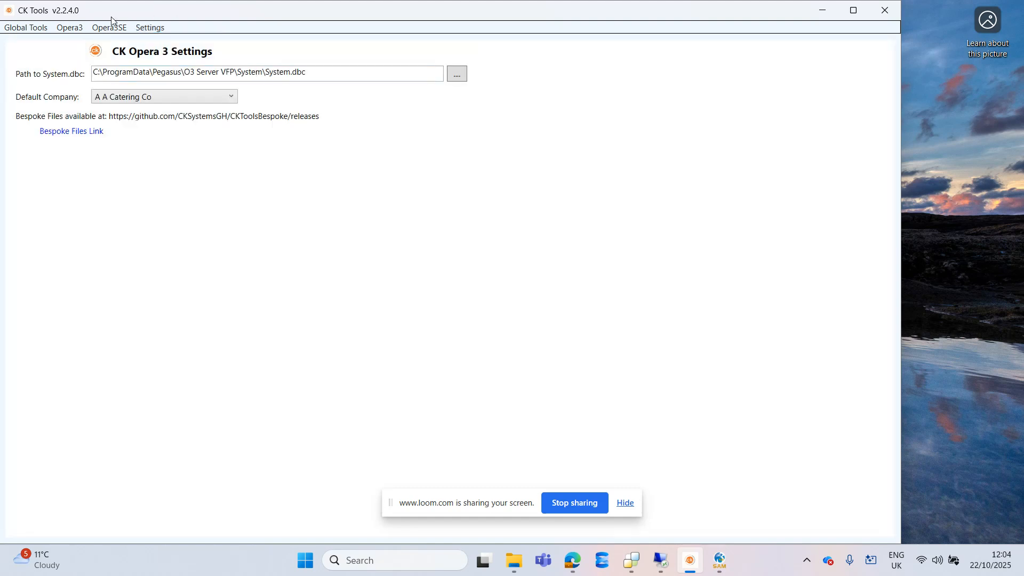
pyautogui.click(72, 30)
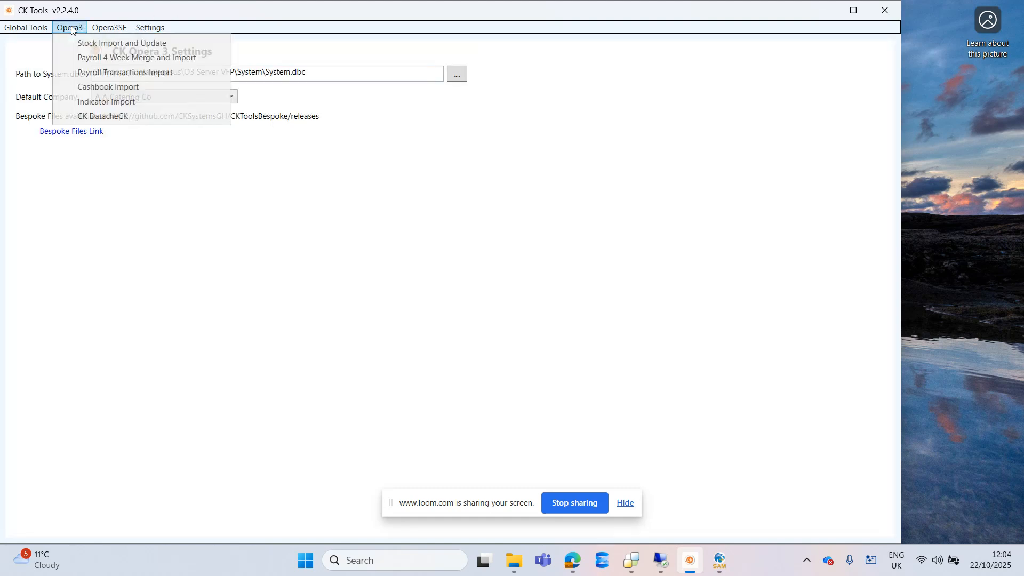
pyautogui.click(85, 116)
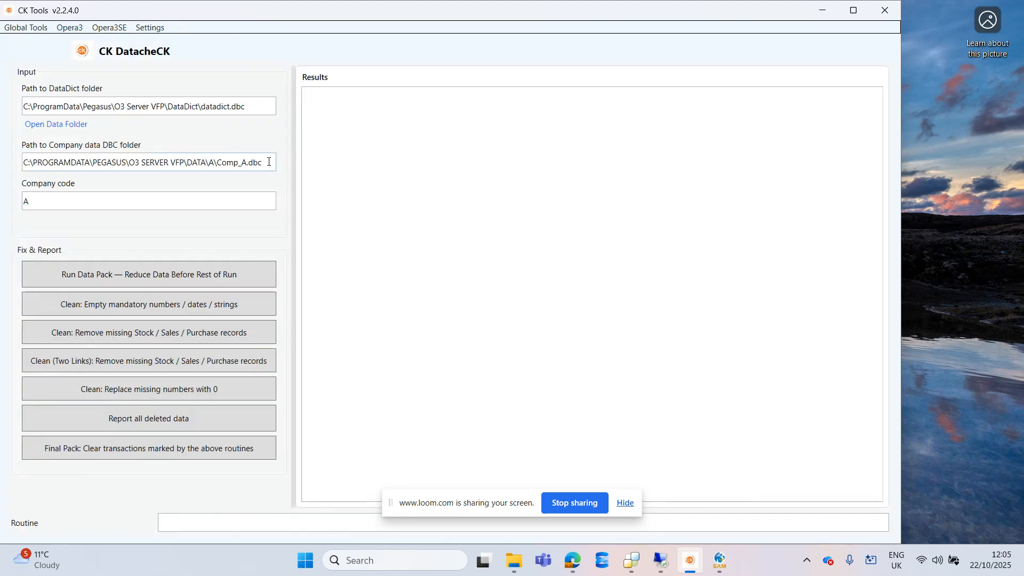
# Check the company data DBC path, and review the database health check results in Server Administration & Monitoring
pyautogui.moveTo(269, 163); pyautogui.dragTo(18, 161)
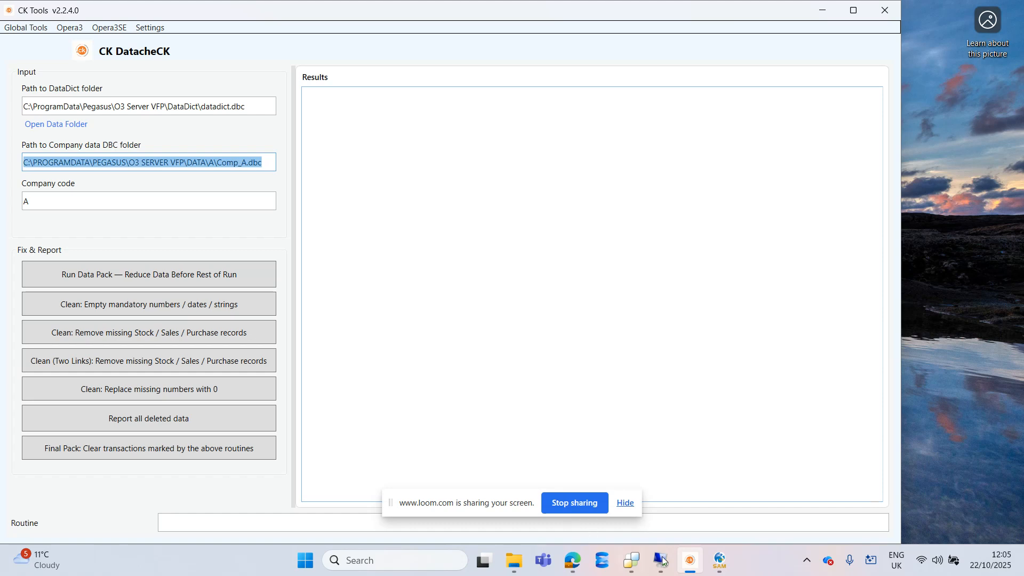
pyautogui.click(748, 507)
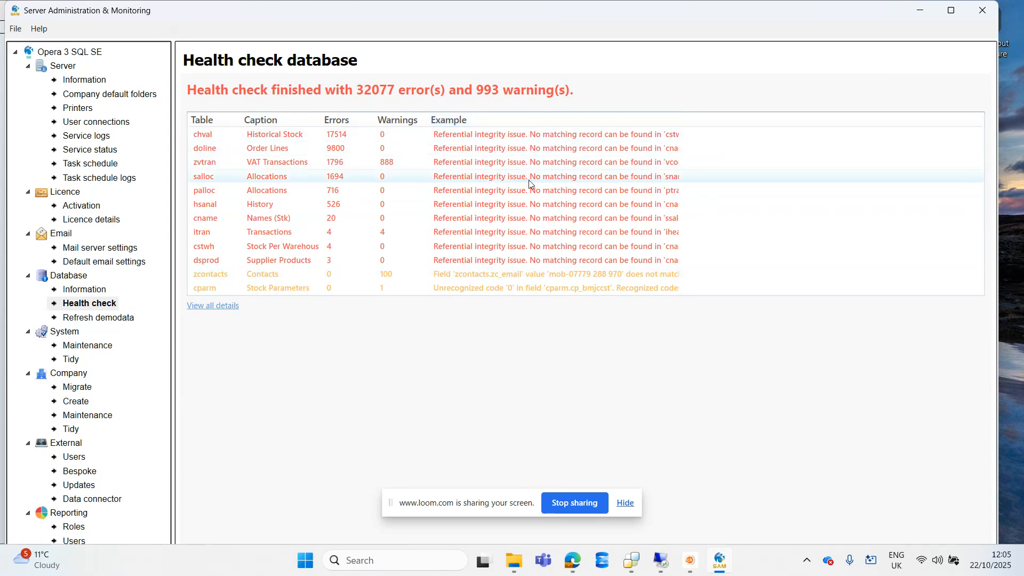
pyautogui.click(920, 11)
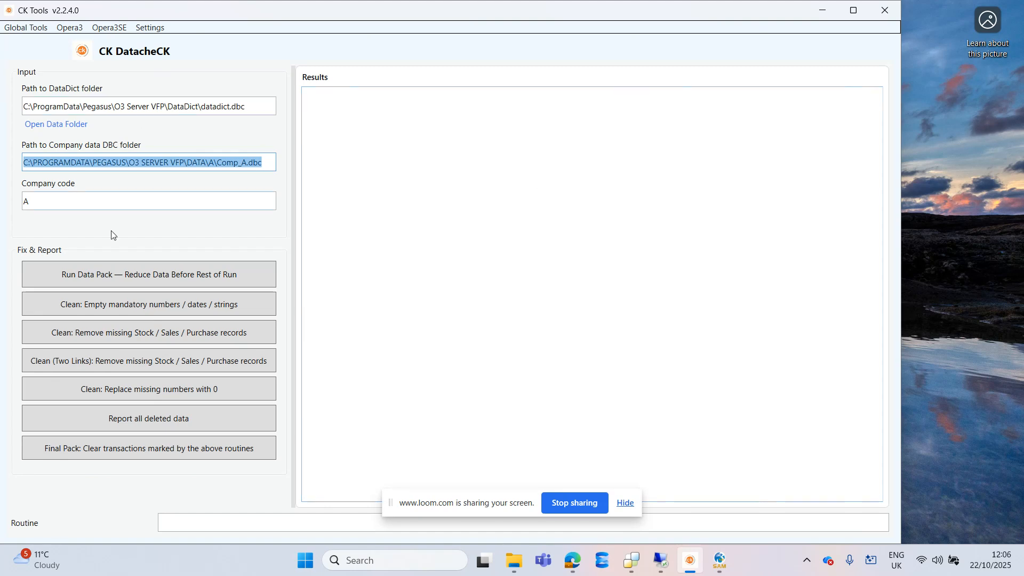
# Run the initial data pack and all four Clean routines in CK DatacheCK on the data of company A
pyautogui.click(114, 270)
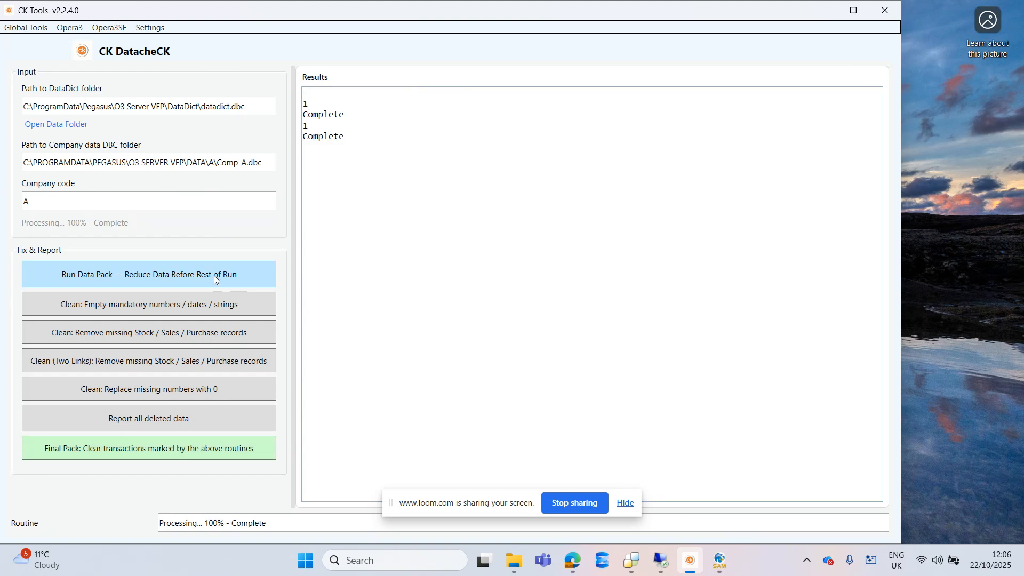
pyautogui.click(209, 309)
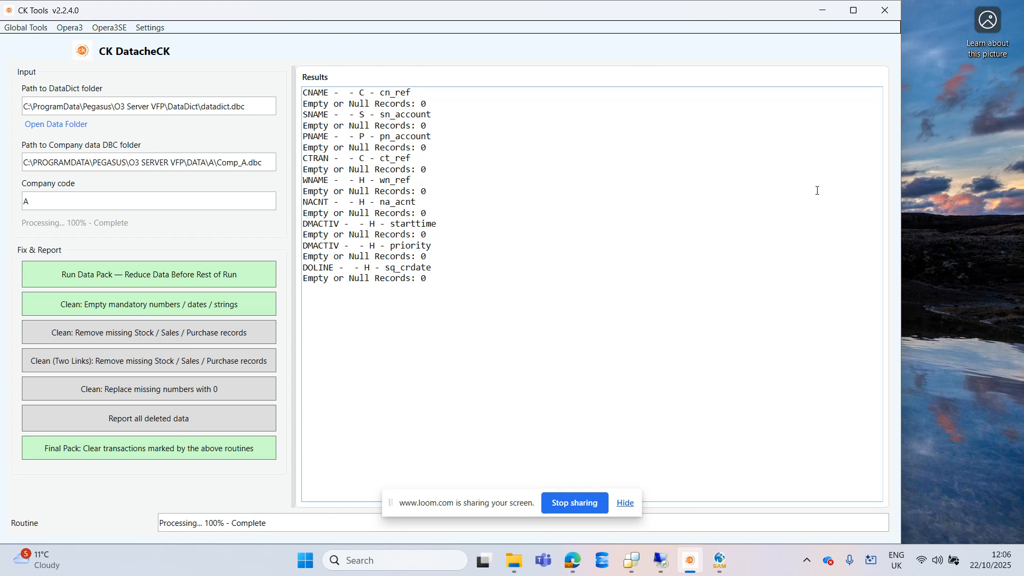
pyautogui.click(178, 338)
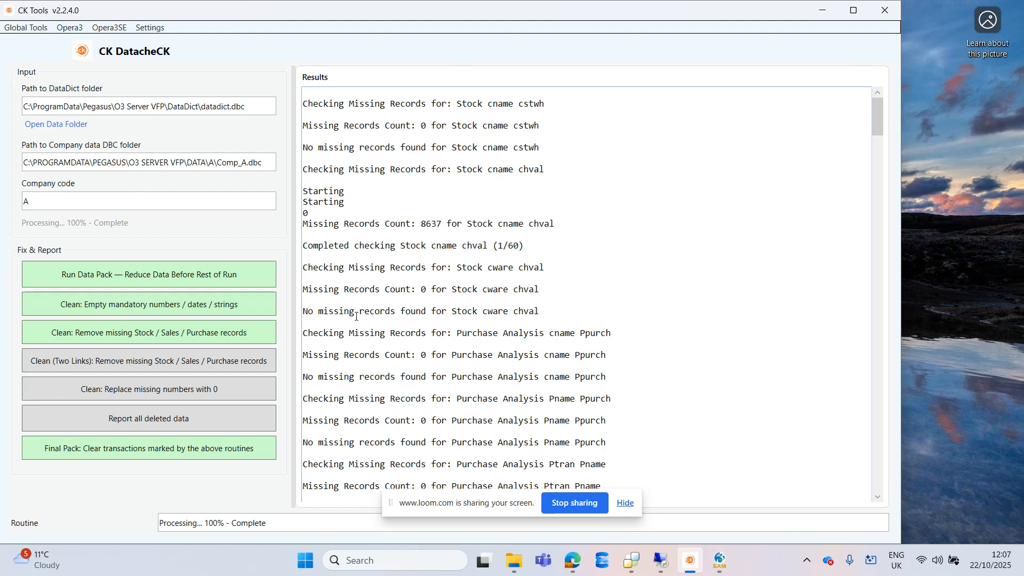
pyautogui.click(138, 360)
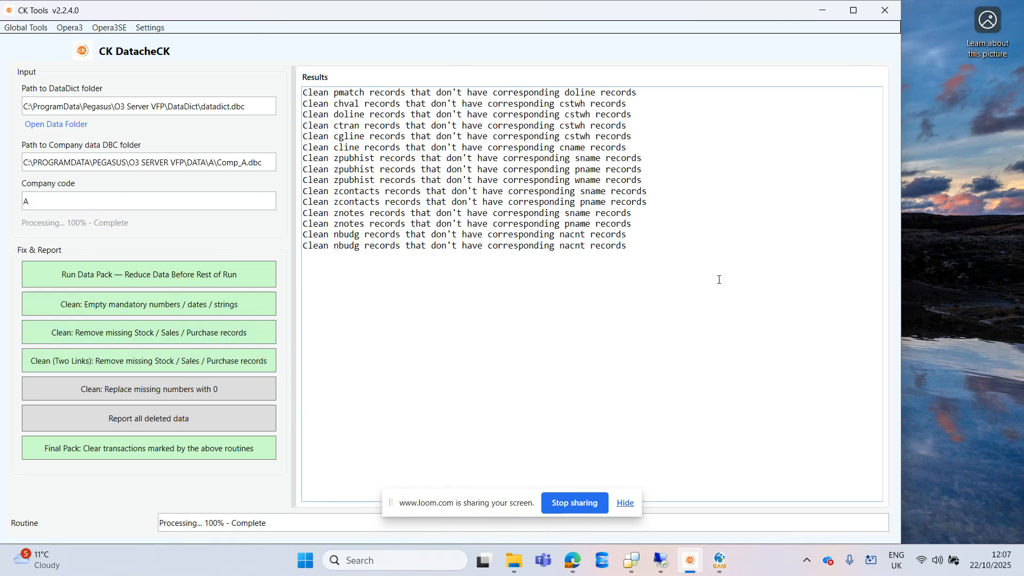
pyautogui.click(180, 392)
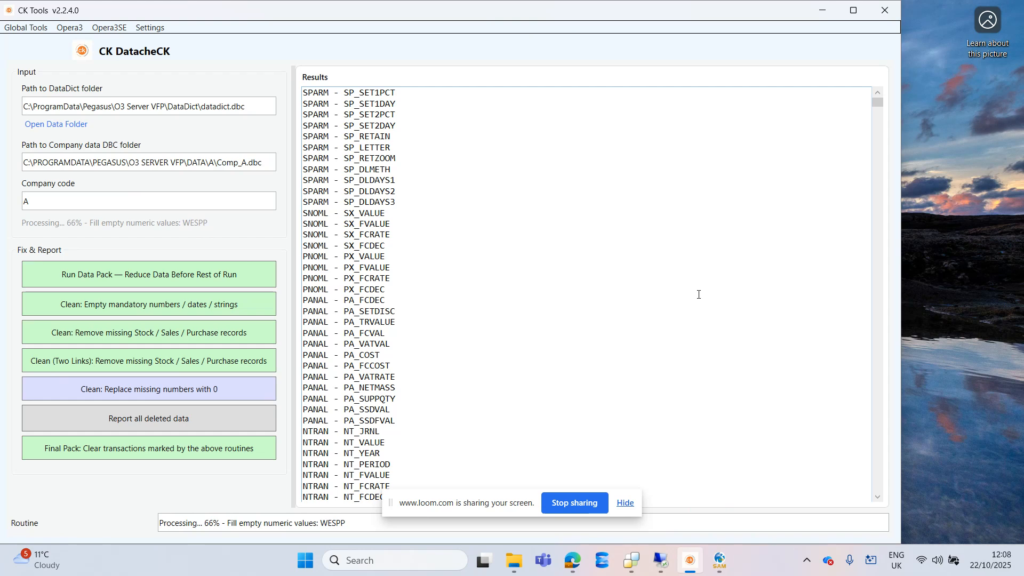
# In File Explorer, review IHEAD_deleted from the archive in company A's CK DatacheCK-History folder without converting its data, and close the file
pyautogui.click(522, 557)
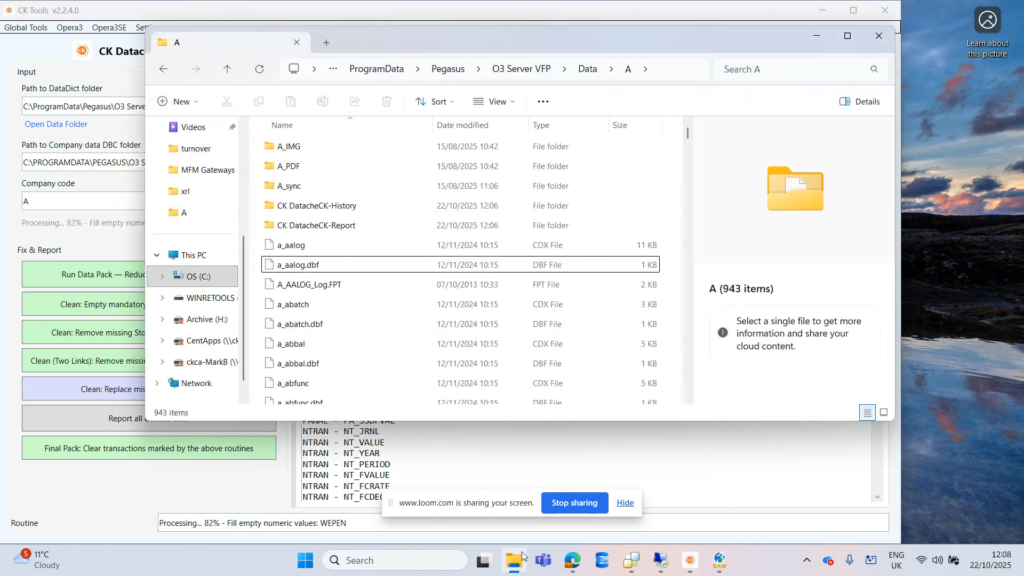
pyautogui.click(378, 211)
pyautogui.doubleClick(366, 147)
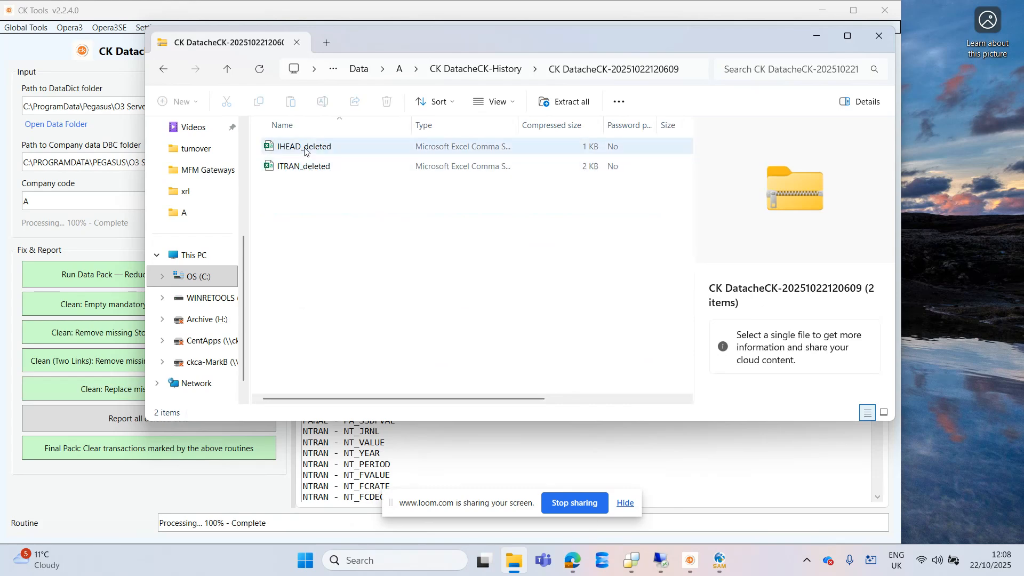
pyautogui.doubleClick(304, 150)
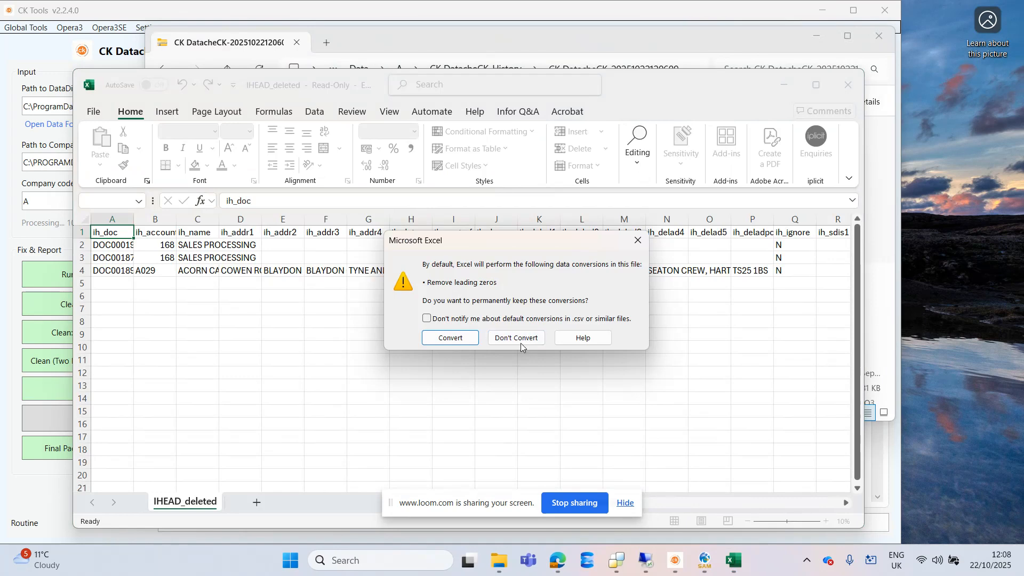
pyautogui.click(519, 339)
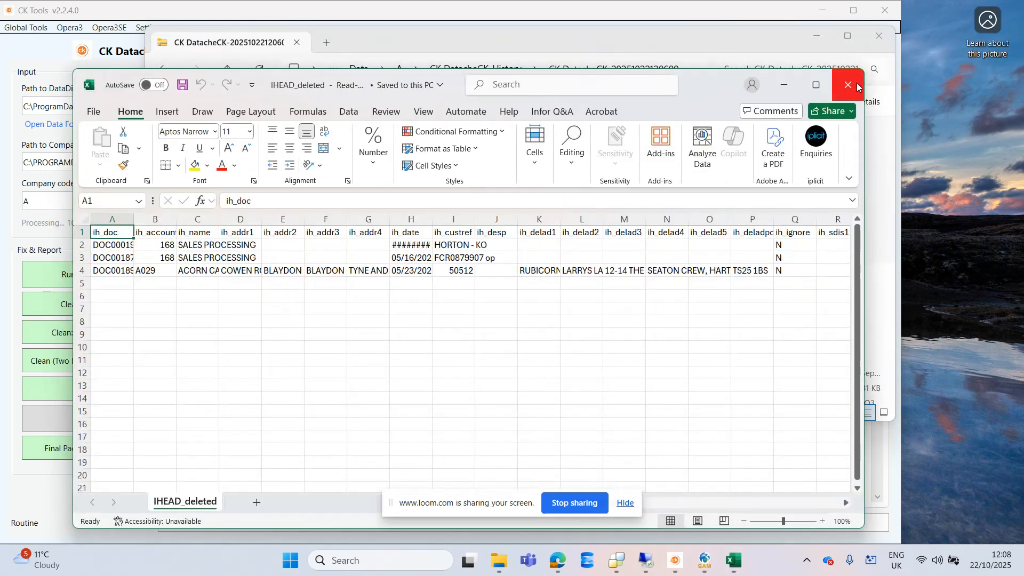
pyautogui.click(849, 86)
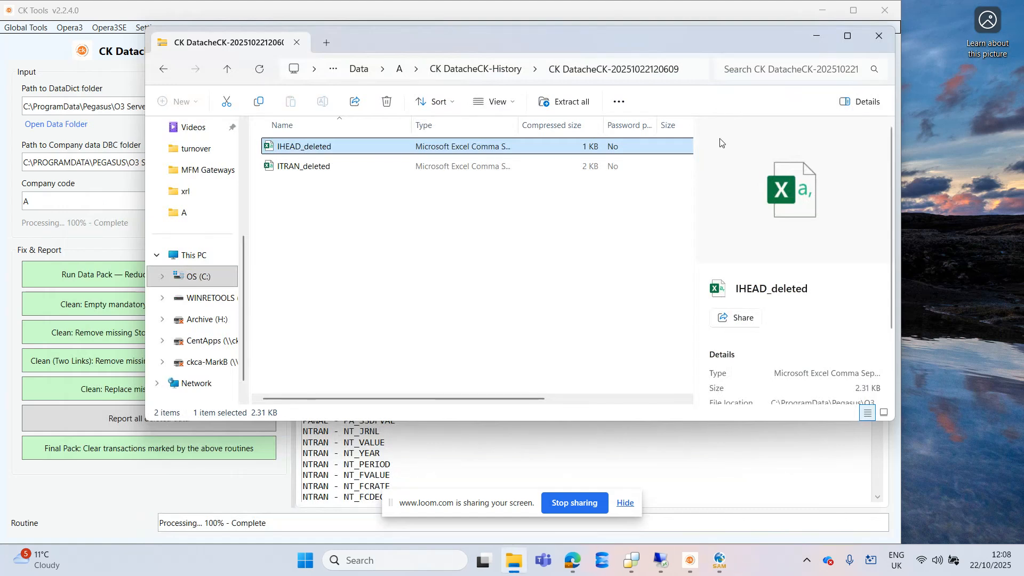
# Examine the files in the CK DatacheCK-Report and CK DatacheCK-History folders, and return to company folder A
pyautogui.click(161, 70)
pyautogui.click(160, 70)
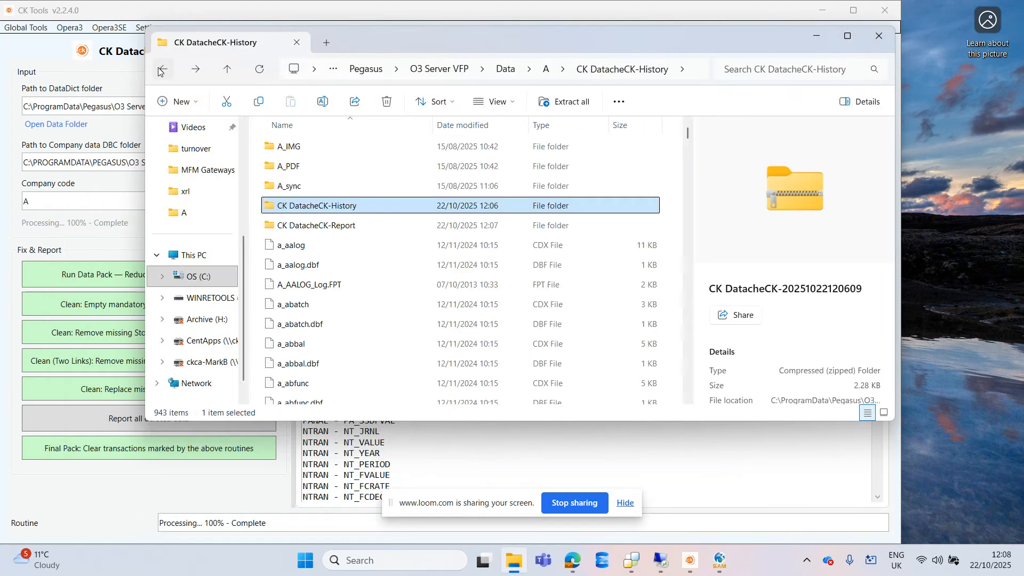
pyautogui.doubleClick(318, 231)
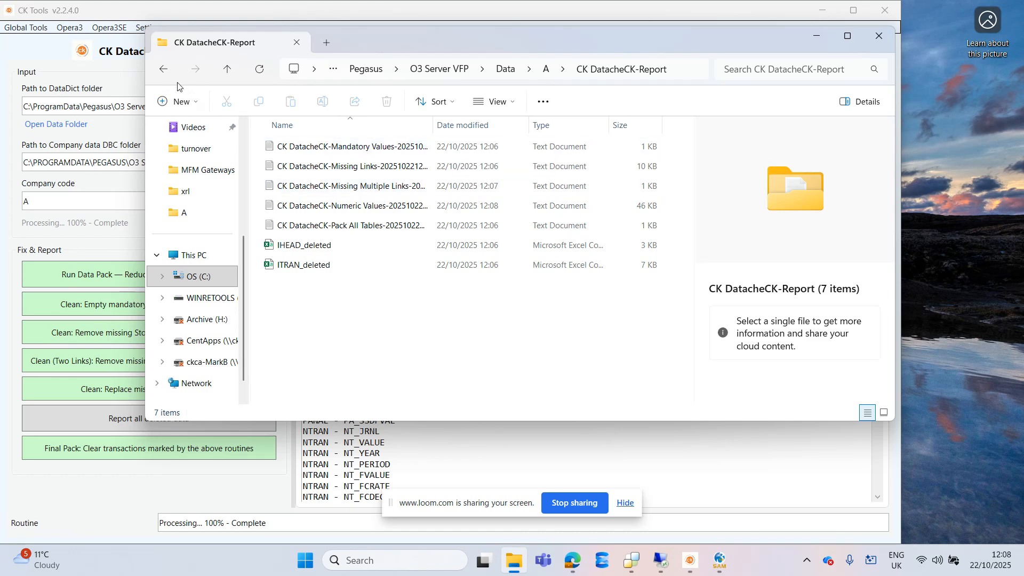
pyautogui.click(163, 69)
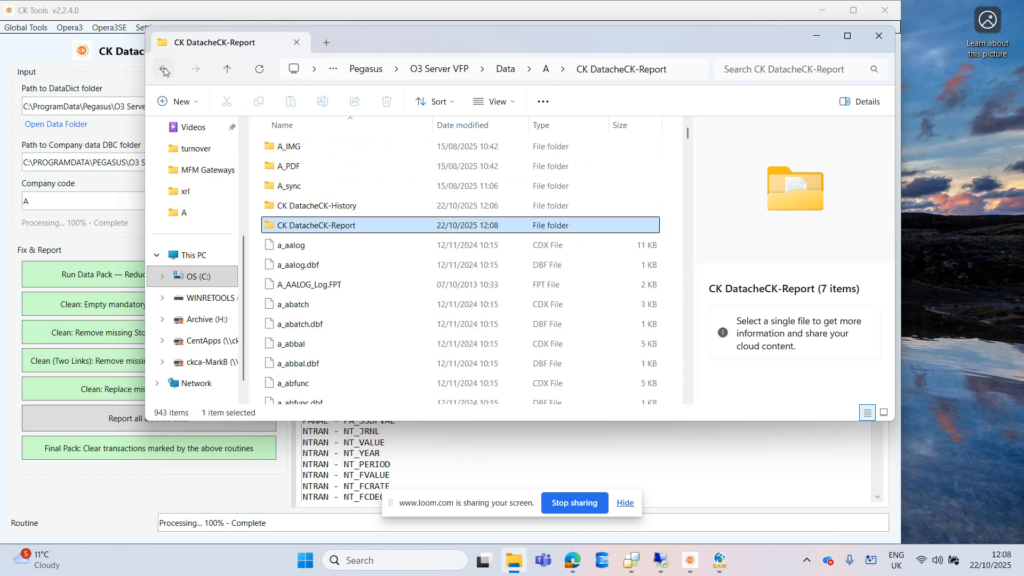
pyautogui.doubleClick(281, 213)
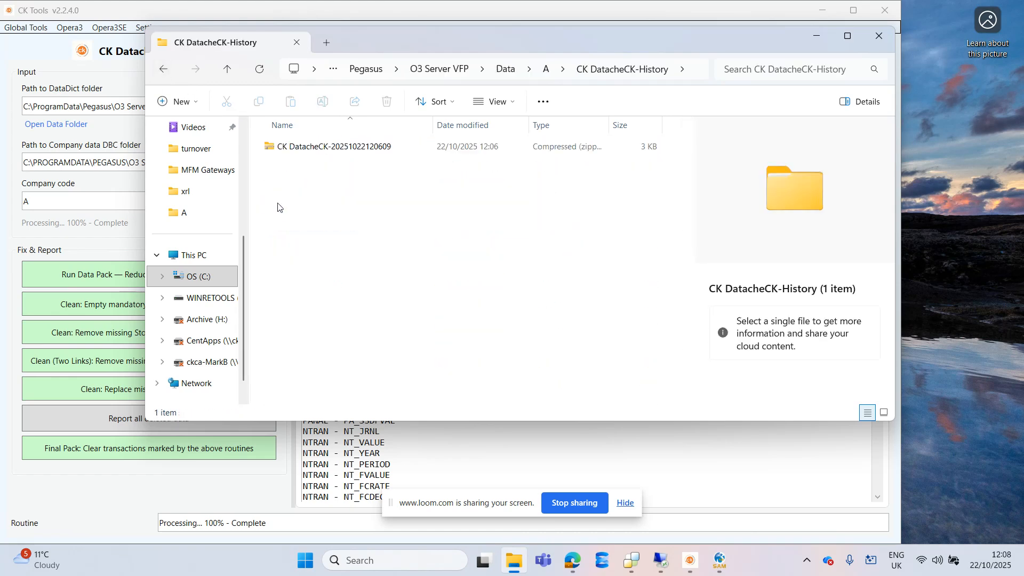
pyautogui.click(163, 70)
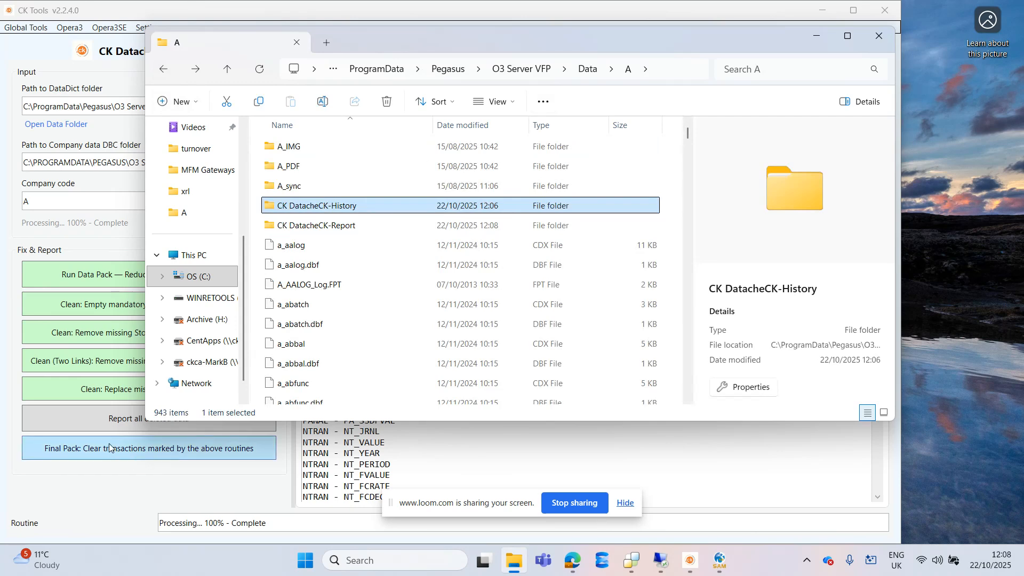
# Report all deleted data in CK DatacheCK, and run the Final Pack to clear the marked transactions
pyautogui.click(100, 422)
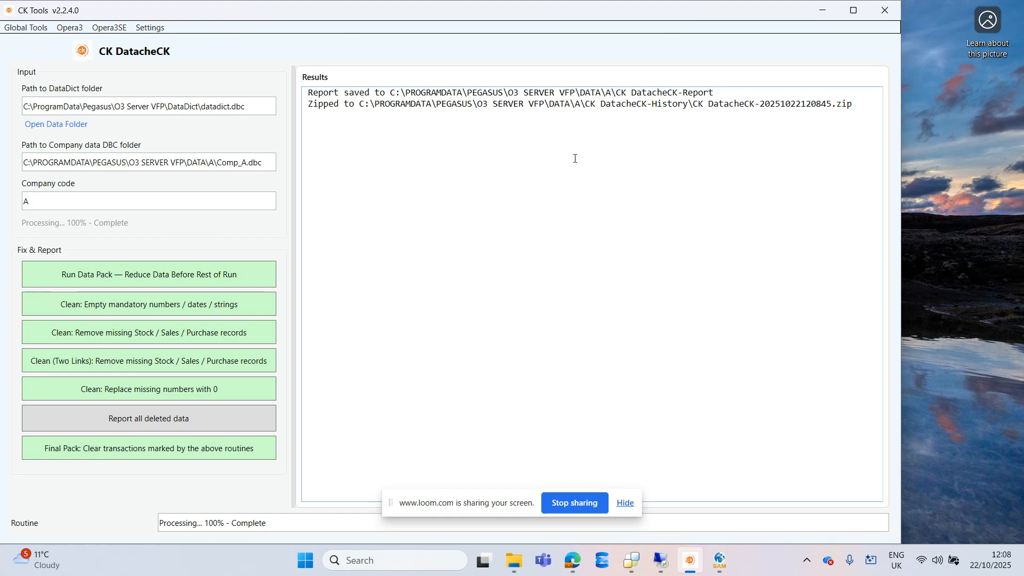
pyautogui.click(171, 452)
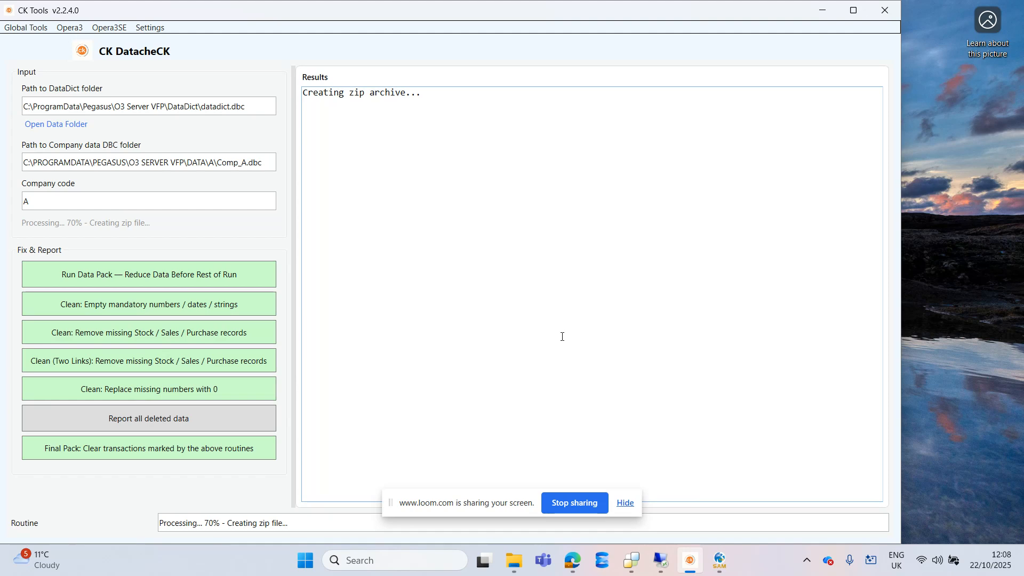
pyautogui.click(514, 560)
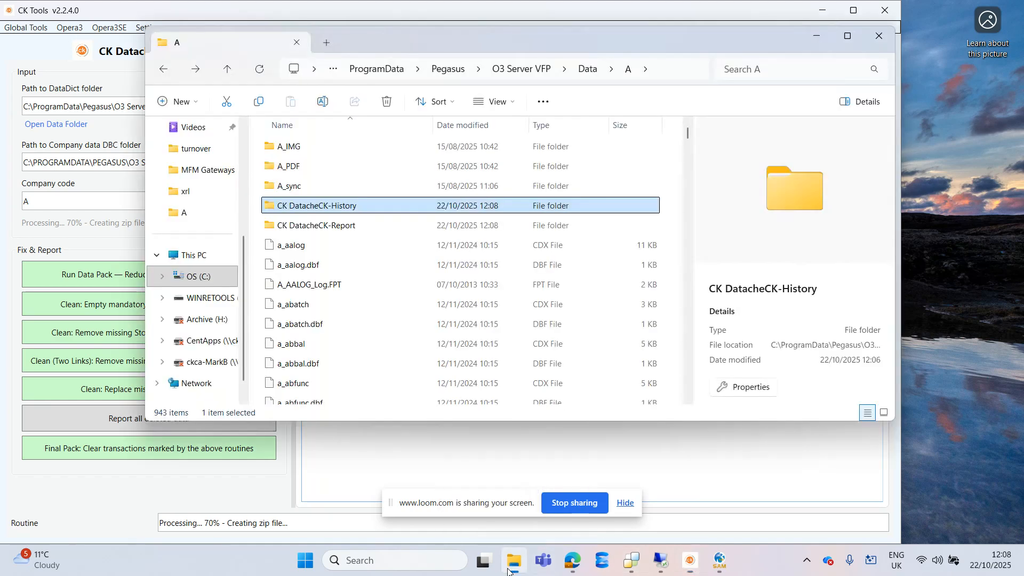
pyautogui.doubleClick(332, 210)
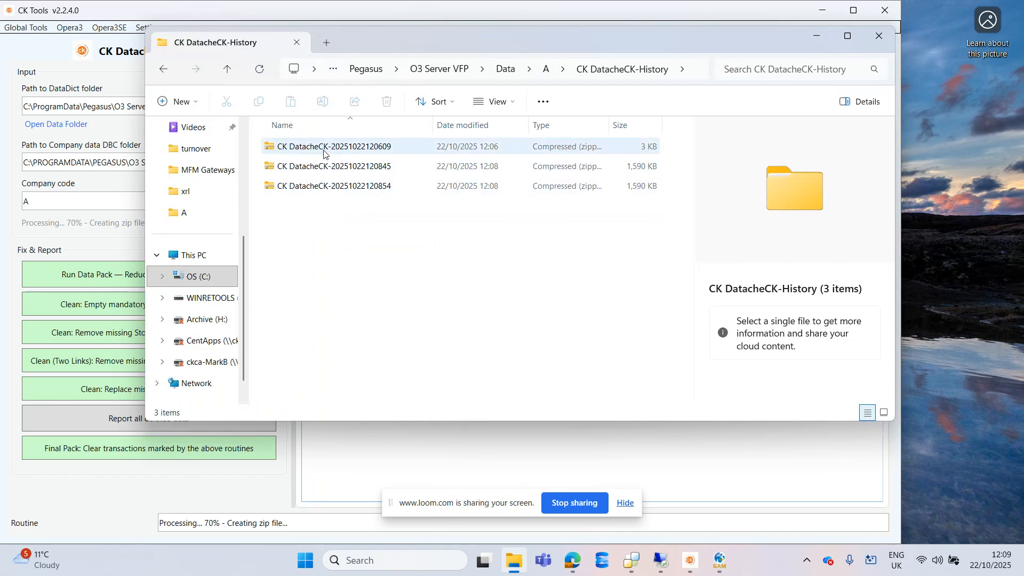
pyautogui.doubleClick(327, 195)
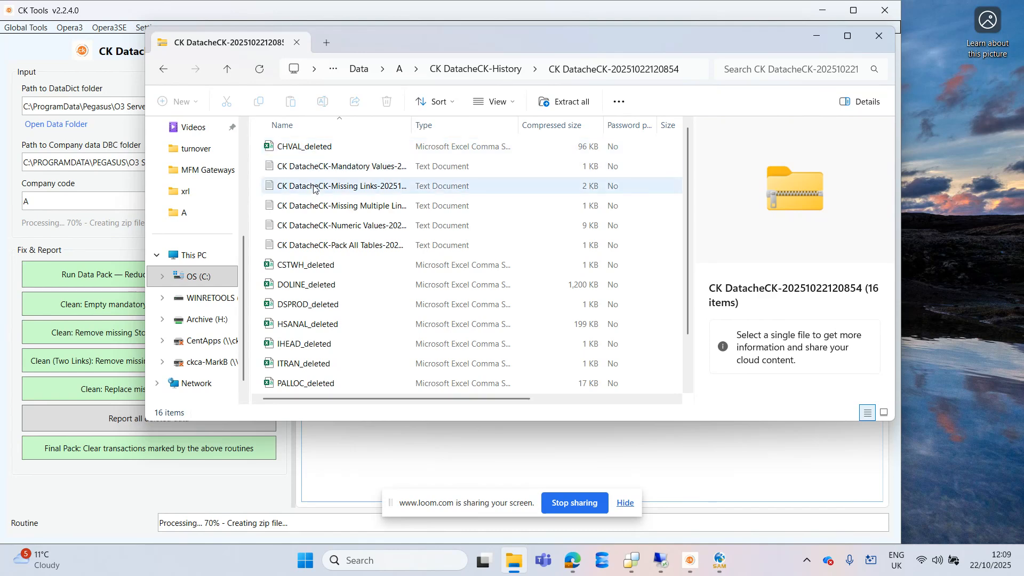
pyautogui.click(295, 152)
pyautogui.doubleClick(295, 148)
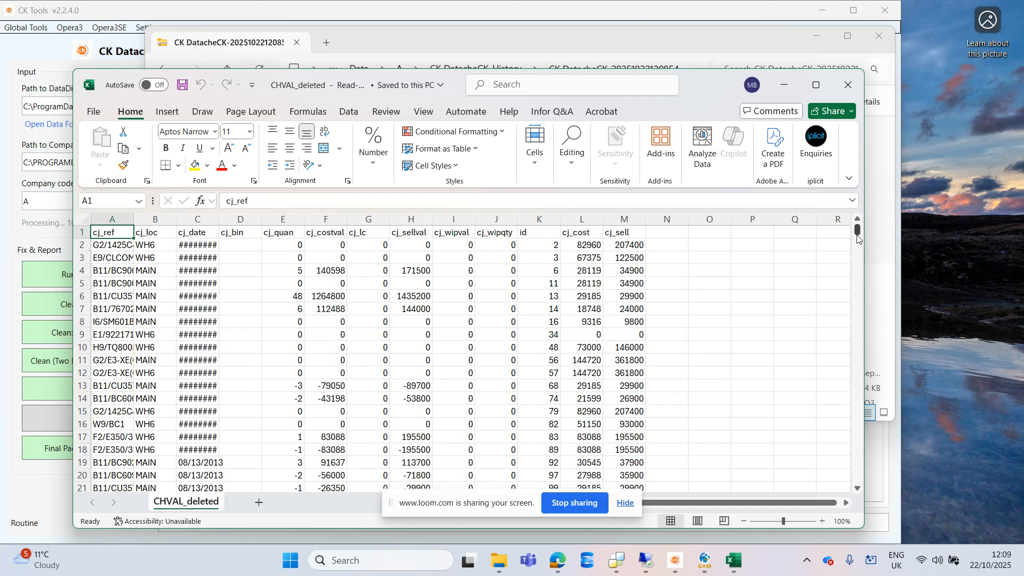
pyautogui.moveTo(858, 237); pyautogui.dragTo(852, 483)
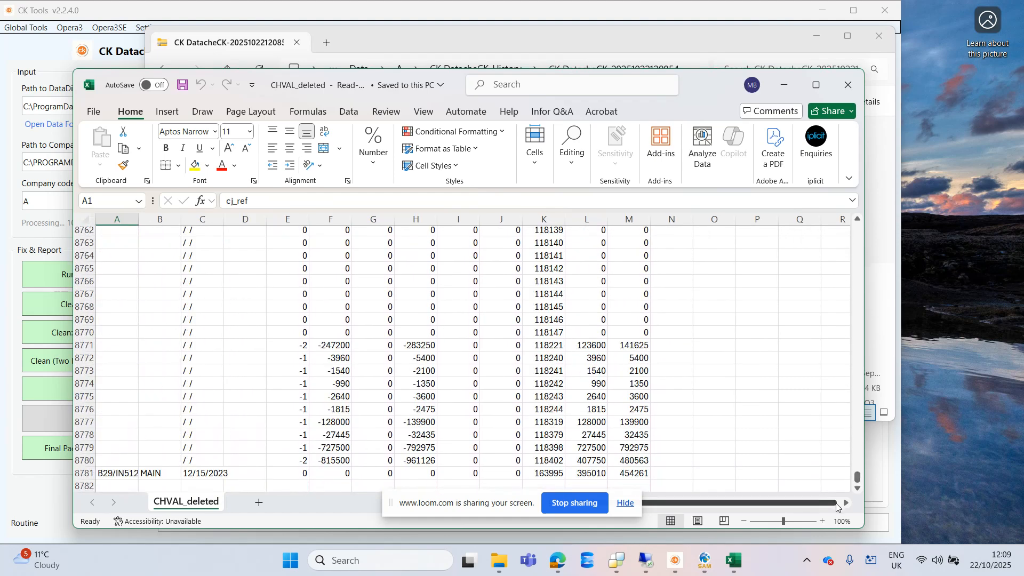
pyautogui.click(848, 85)
pyautogui.click(883, 47)
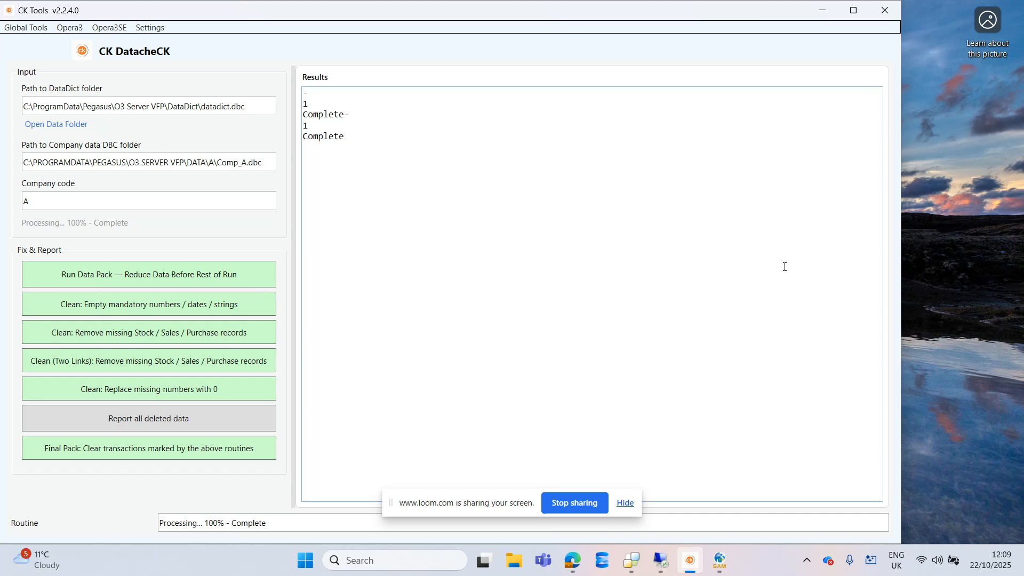
# Rerun the database health check in Server Administration & Monitoring, and switch back to CK Tools while it runs
pyautogui.moveTo(720, 560)
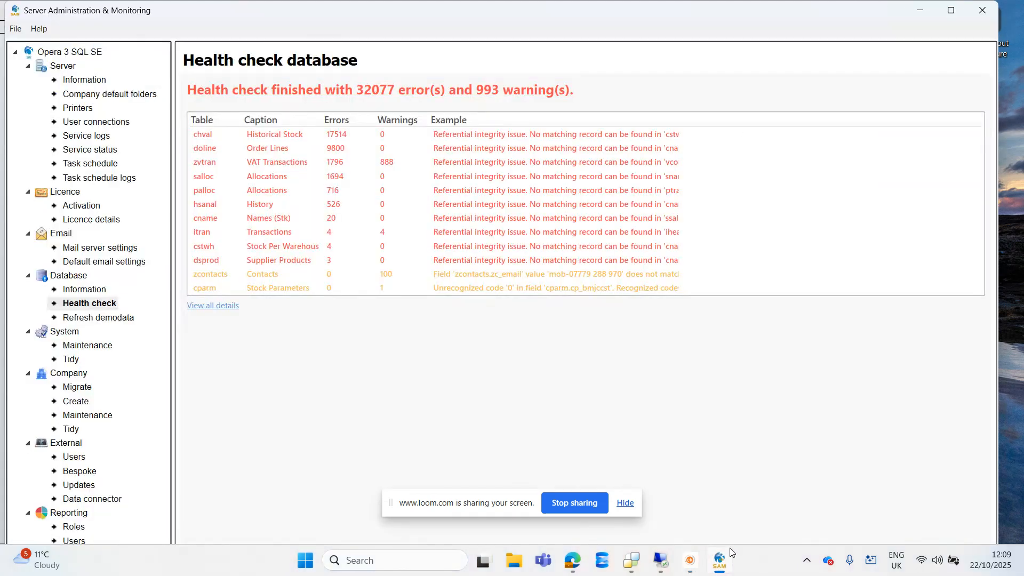
pyautogui.click(747, 493)
pyautogui.doubleClick(867, 18)
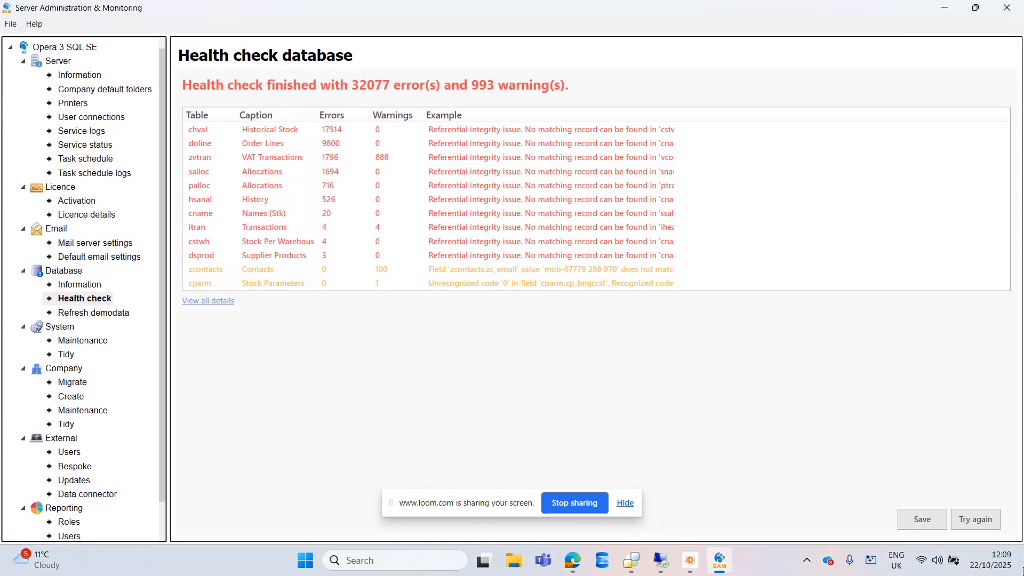
pyautogui.click(985, 519)
pyautogui.click(988, 528)
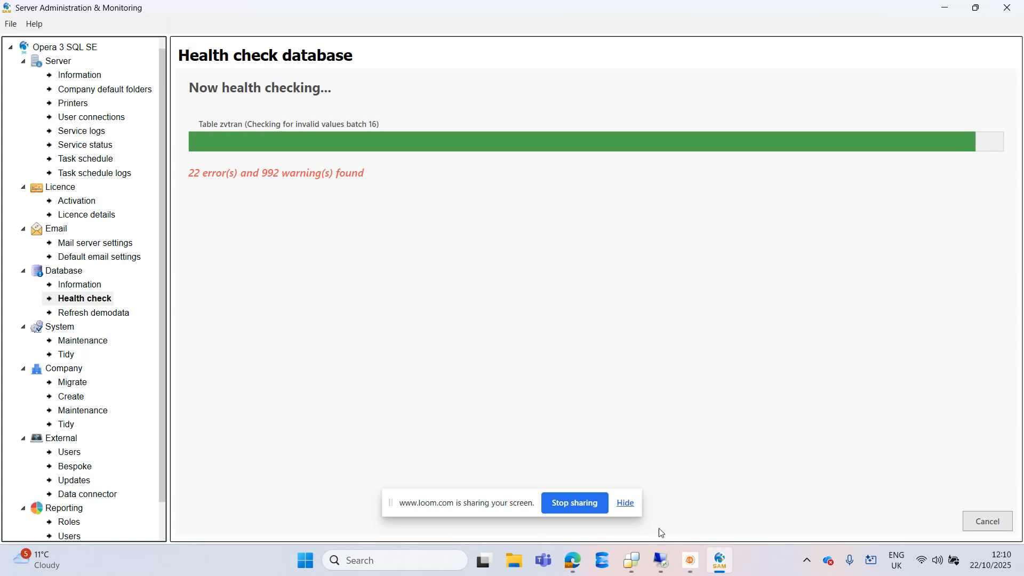
pyautogui.click(691, 565)
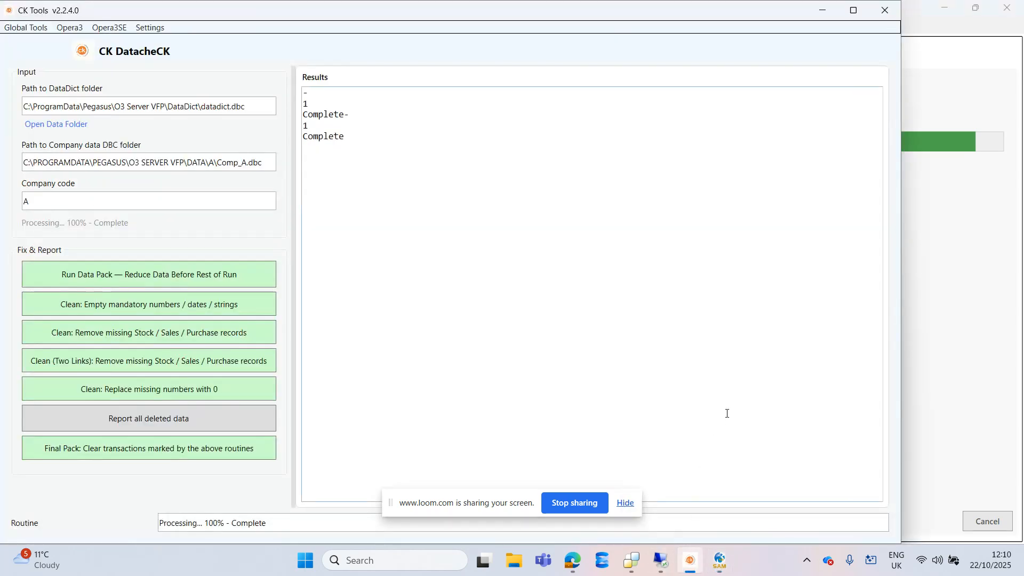